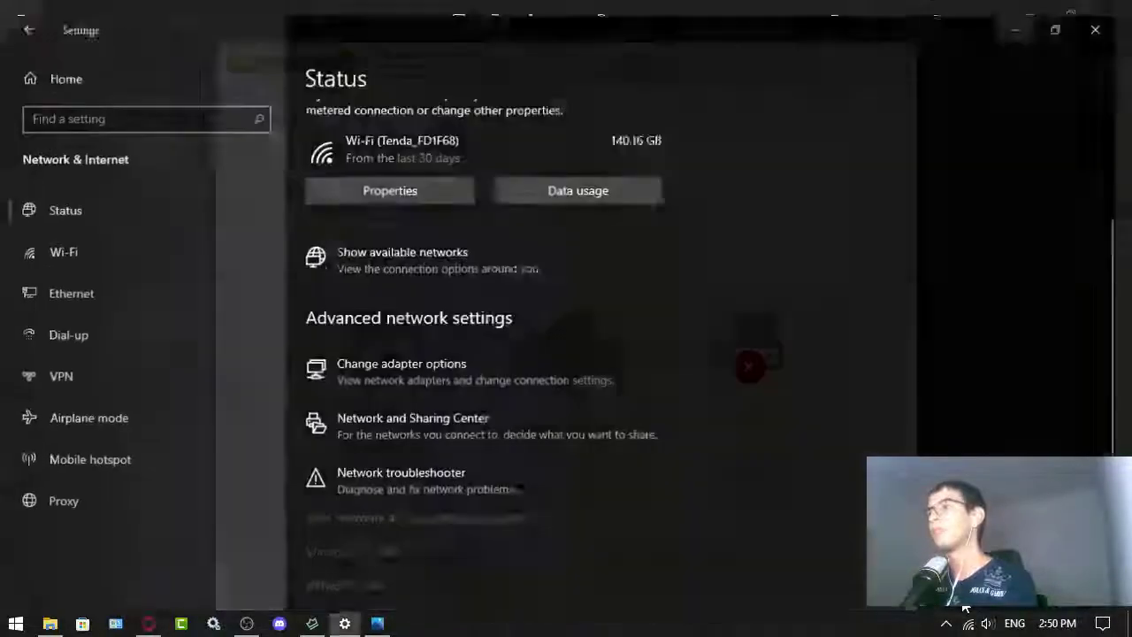
Step: Open the Network Connections adapter list from the network status settings page
{"action": "left_click", "coordinate": [970, 625]}
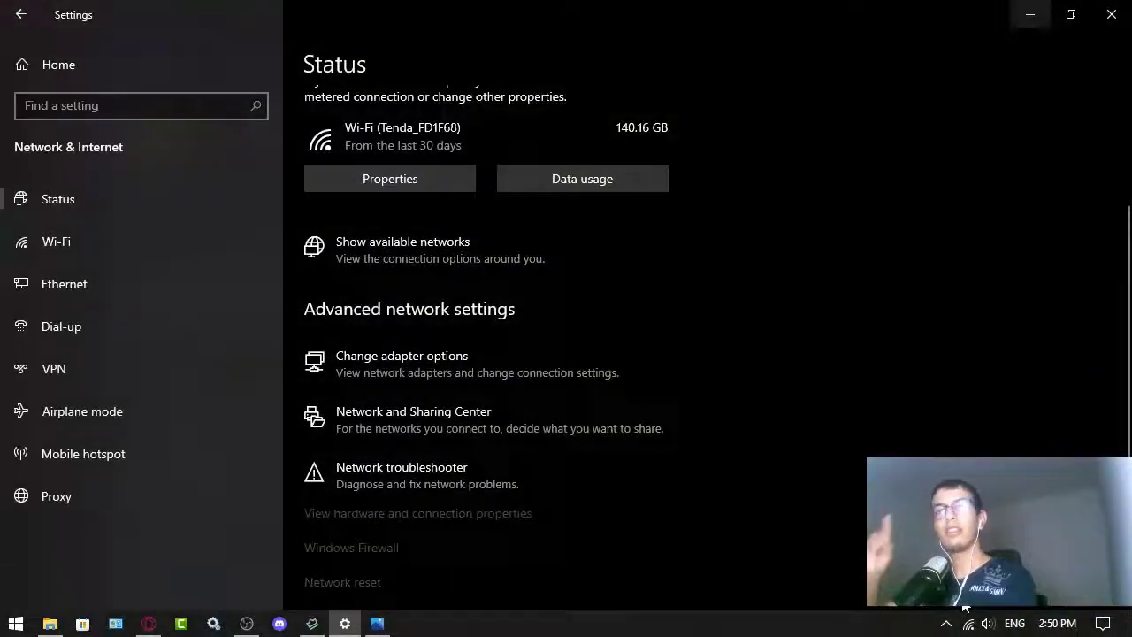
{"action": "scroll", "coordinate": [434, 442], "scroll_direction": "down", "scroll_amount": 3}
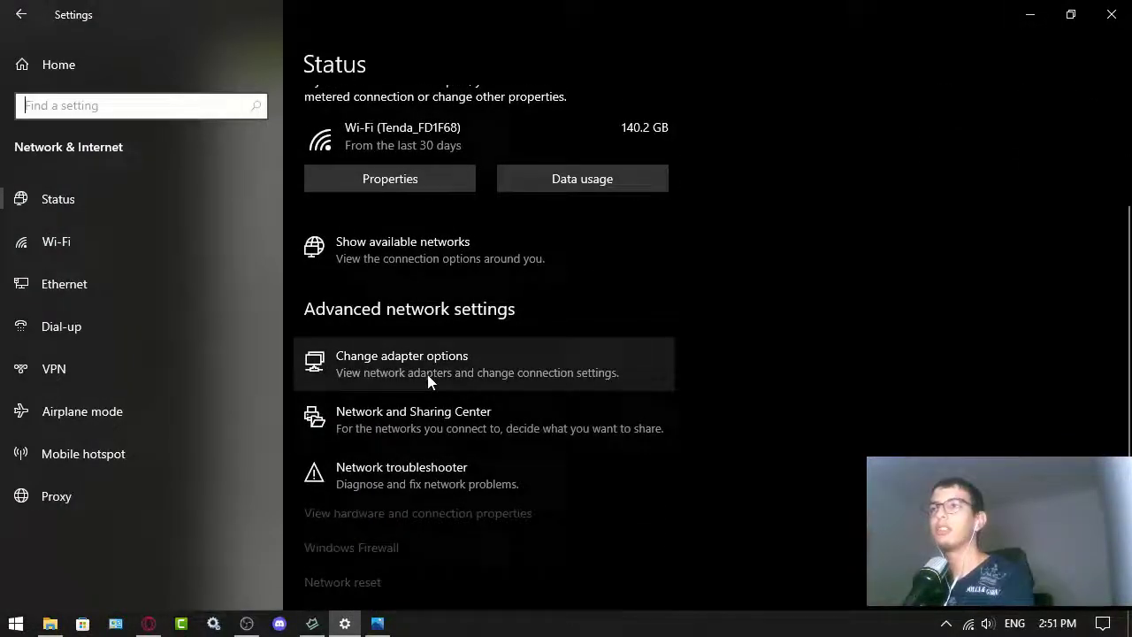
{"action": "left_click", "coordinate": [428, 378]}
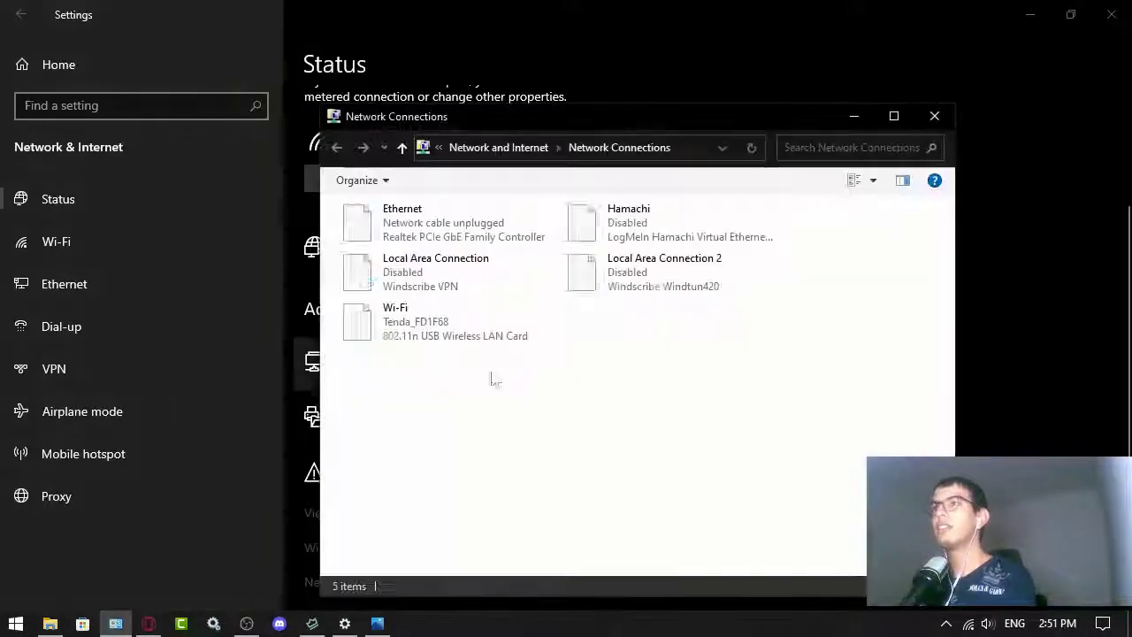
Step: Move the Network Connections window right and bring up the Wi-Fi adapter's context menu
{"action": "left_click", "coordinate": [424, 329]}
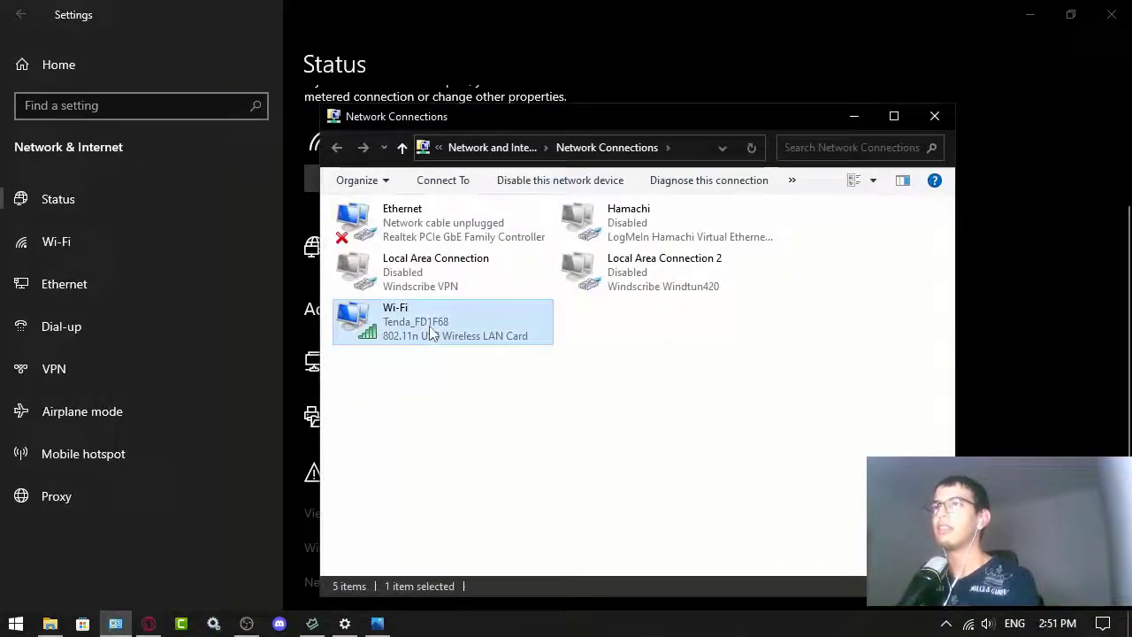
{"action": "right_click", "coordinate": [430, 328]}
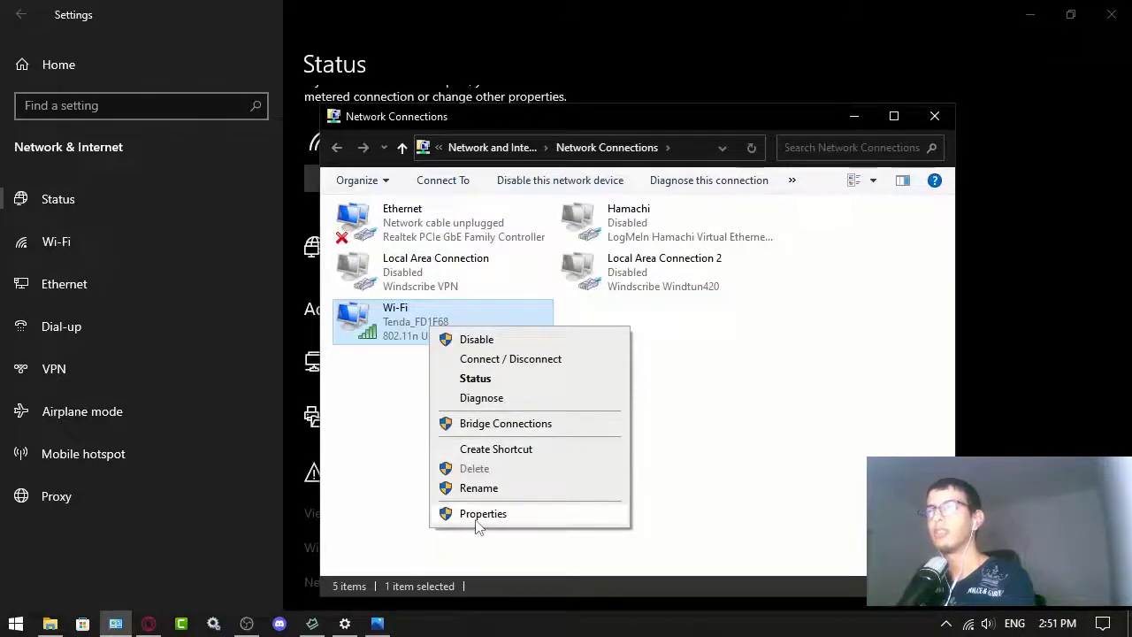
{"action": "left_click_drag", "start_coordinate": [510, 111], "coordinate": [780, 103]}
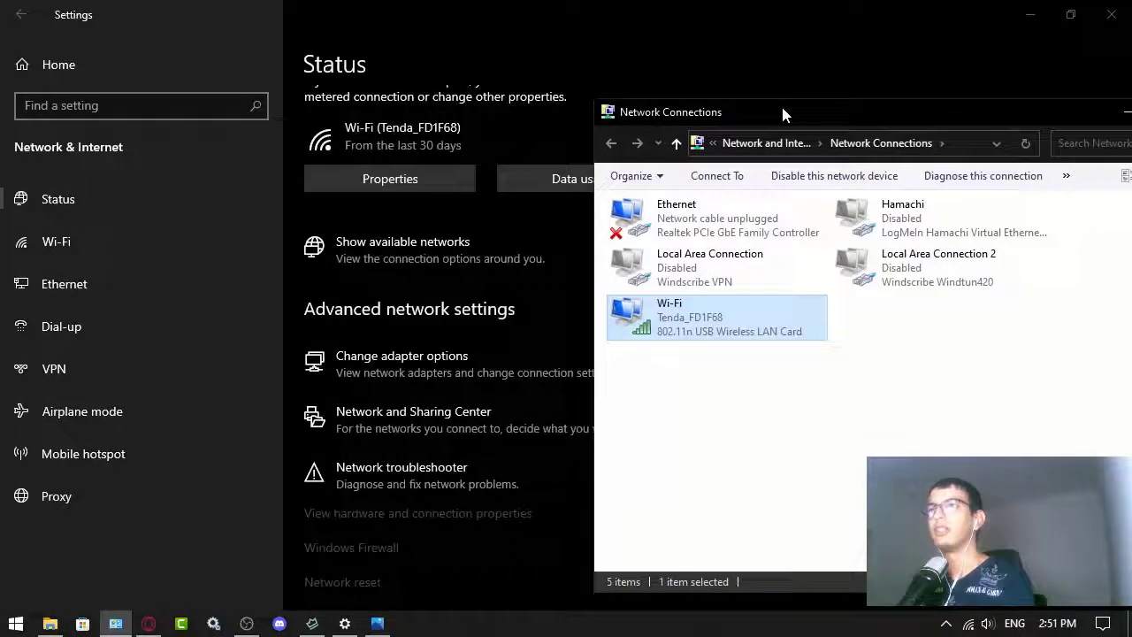
{"action": "right_click", "coordinate": [970, 630]}
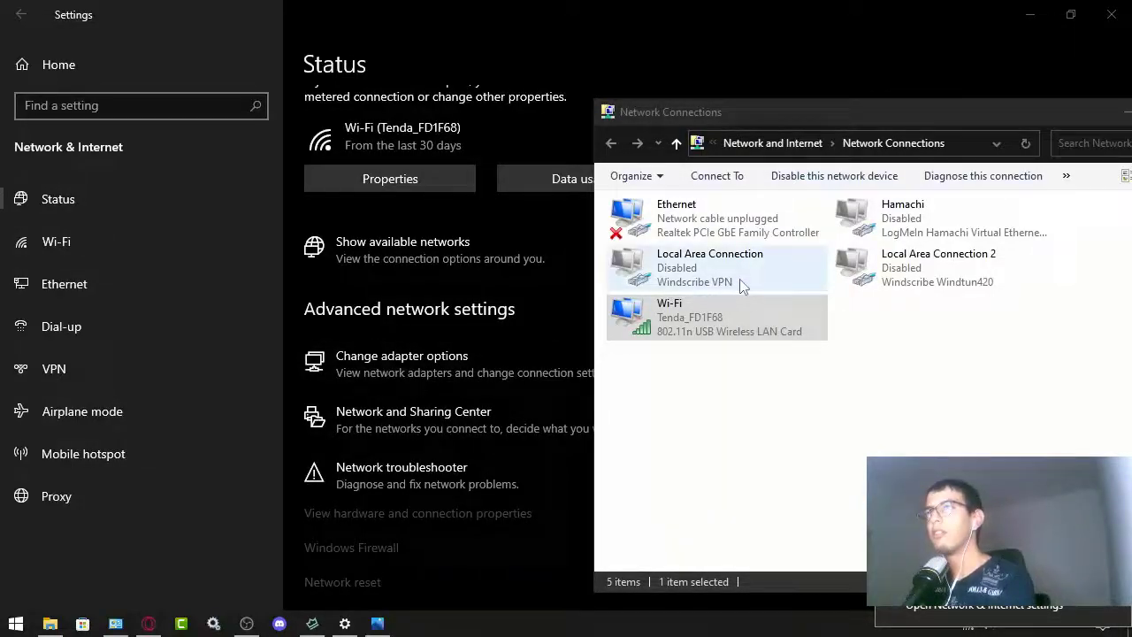
{"action": "left_click", "coordinate": [698, 321]}
{"action": "right_click", "coordinate": [689, 329]}
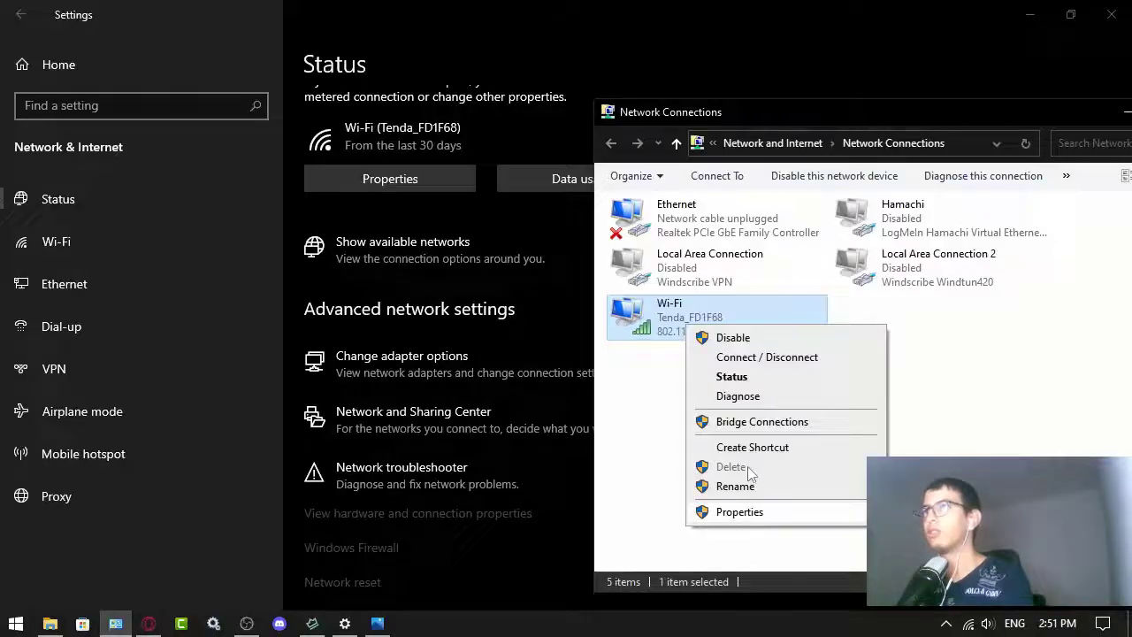
Step: Give the Wi-Fi adapter's IPv4 manual preferred and alternate DNS servers, and confirm both dialogs
{"action": "left_click", "coordinate": [738, 516]}
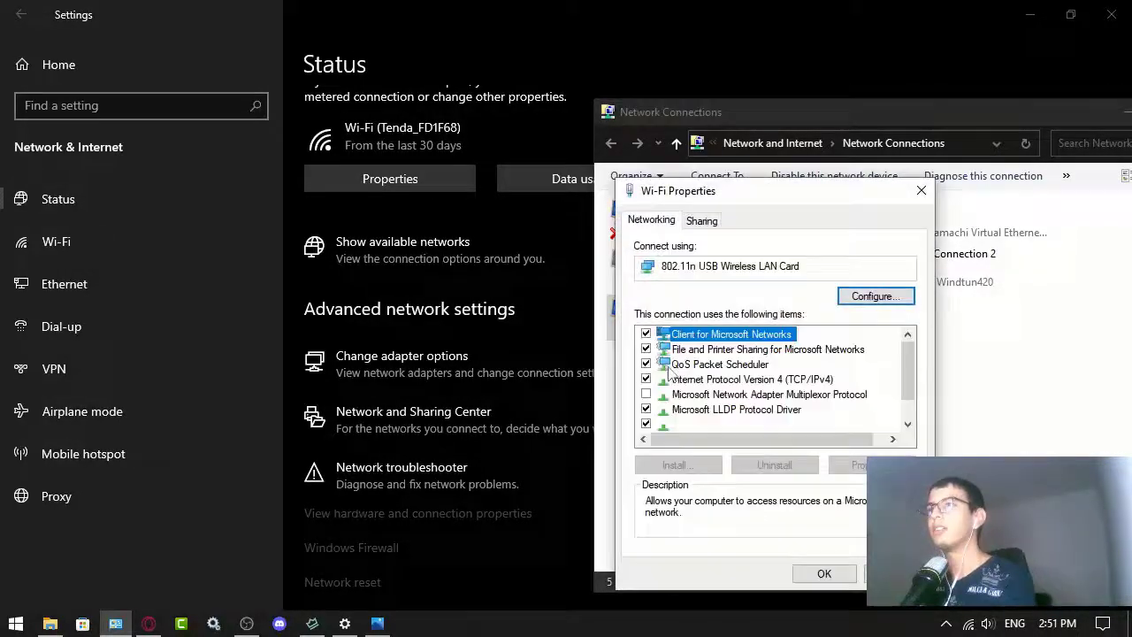
{"action": "left_click", "coordinate": [713, 380]}
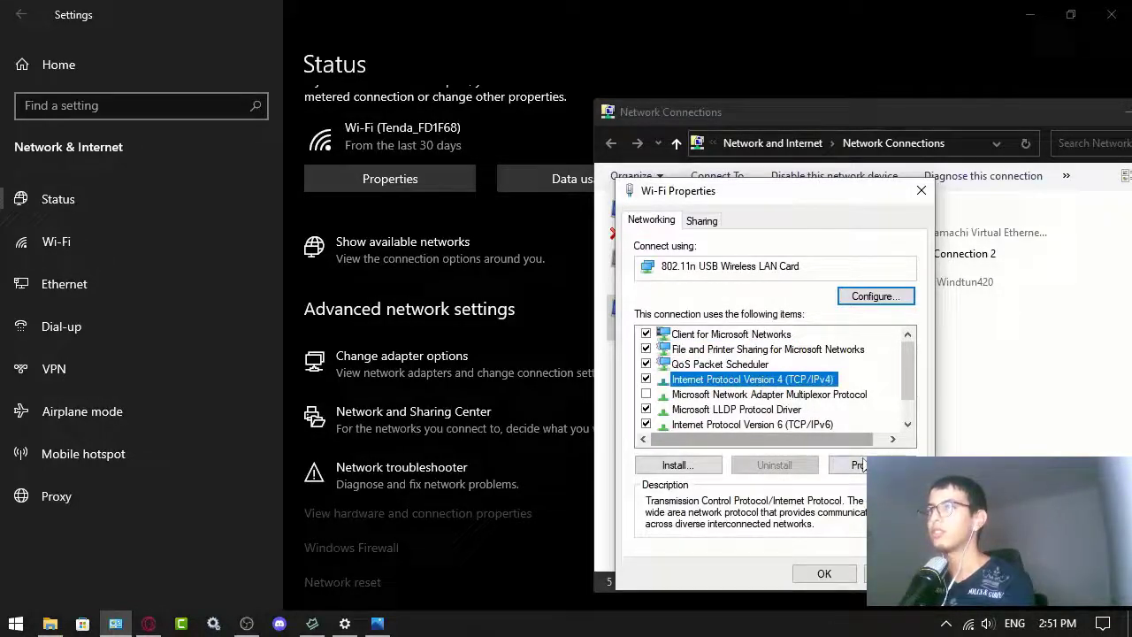
{"action": "double_click", "coordinate": [760, 380]}
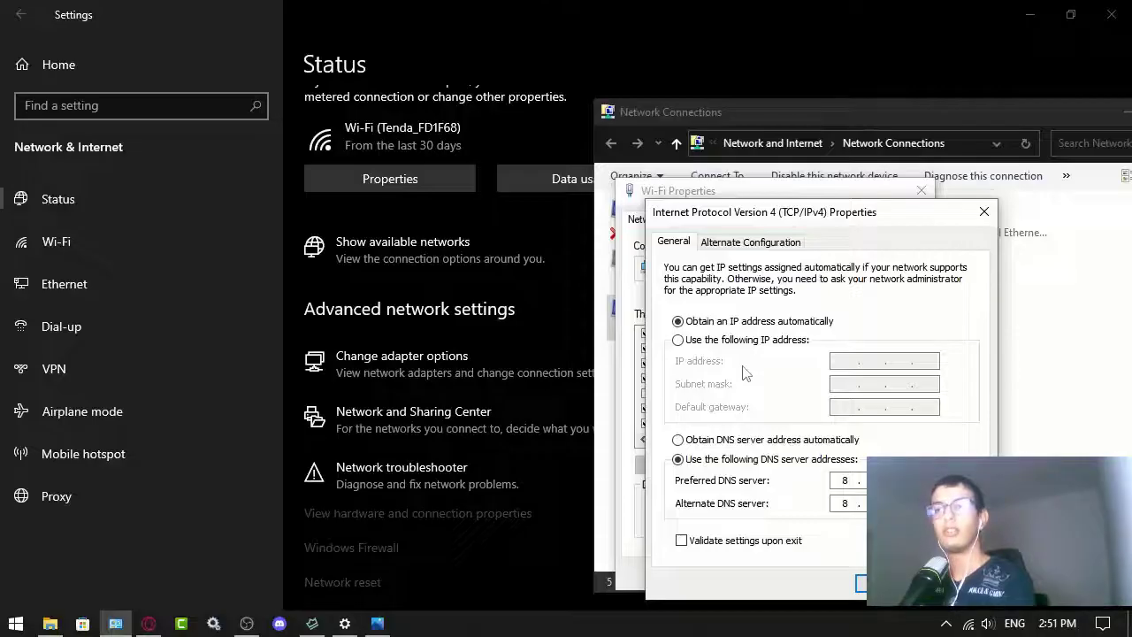
{"action": "double_click", "coordinate": [845, 480]}
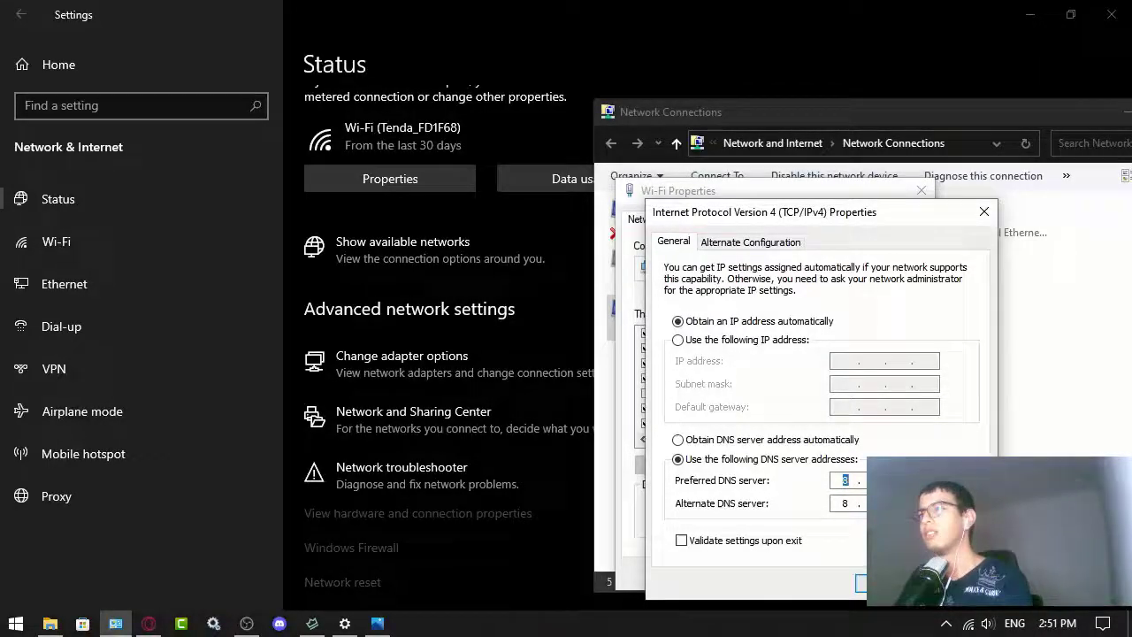
{"action": "left_click", "coordinate": [889, 583]}
{"action": "left_click", "coordinate": [824, 574]}
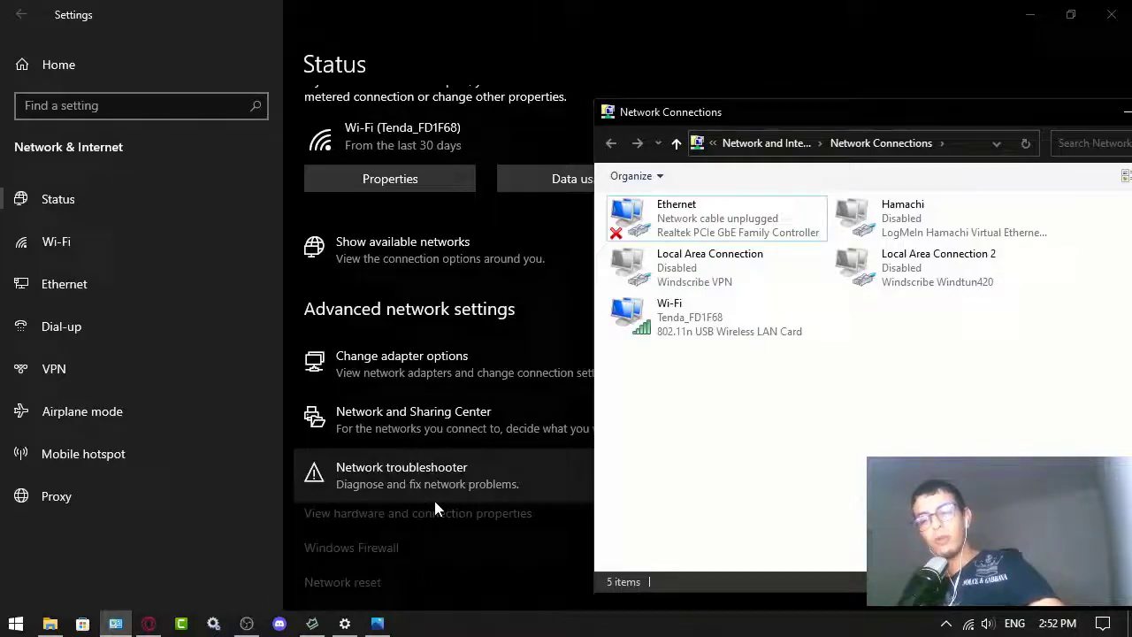
Step: In the Run box, change %localappdata% to %temp% and run it to open Temp
{"action": "key", "text": "super+r"}
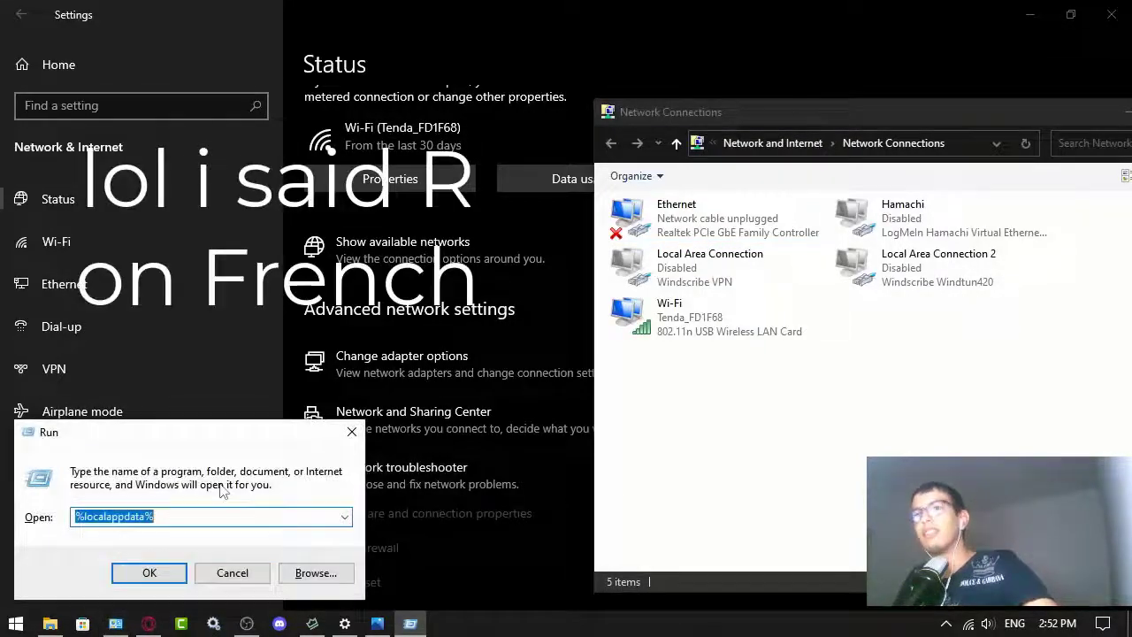
{"action": "left_click", "coordinate": [145, 516]}
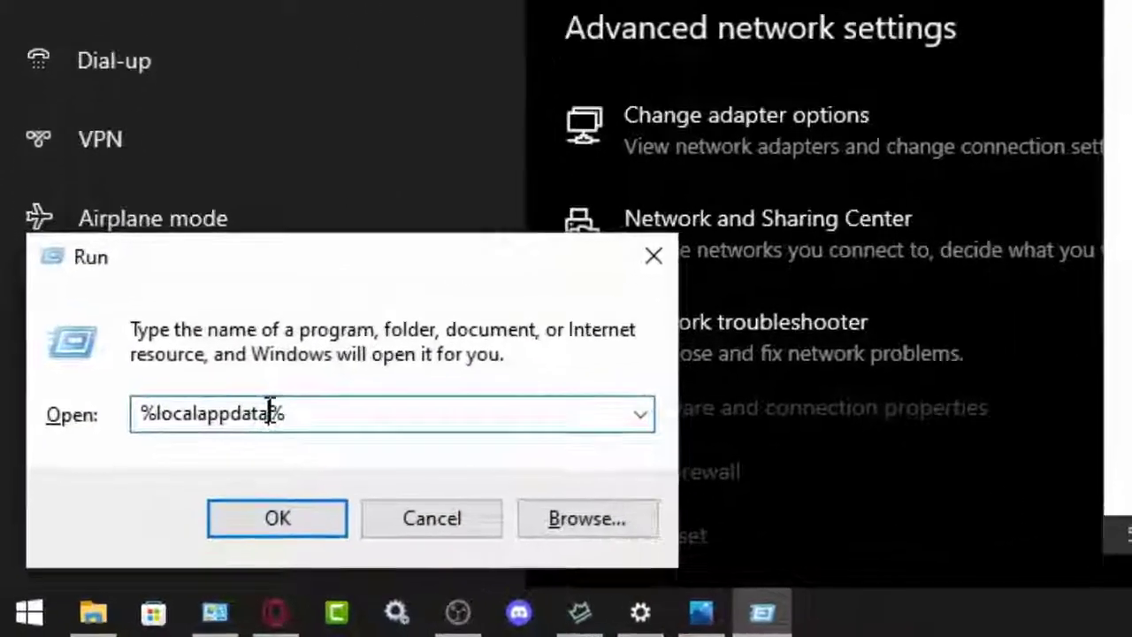
{"action": "left_click_drag", "start_coordinate": [270, 413], "coordinate": [154, 400]}
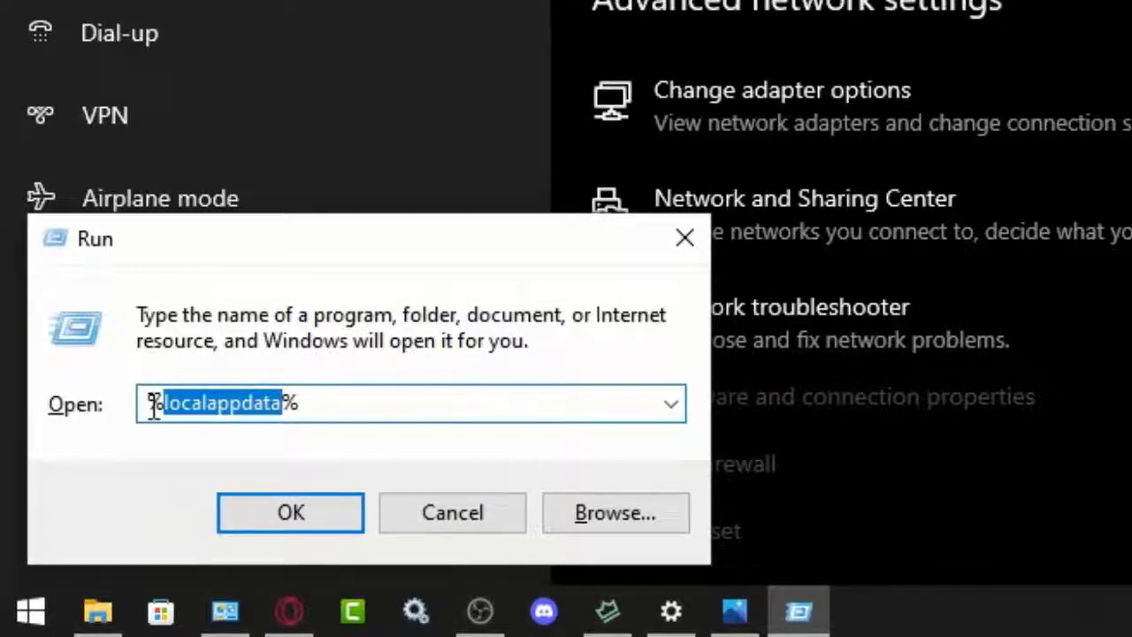
{"action": "key", "text": "BackSpace"}
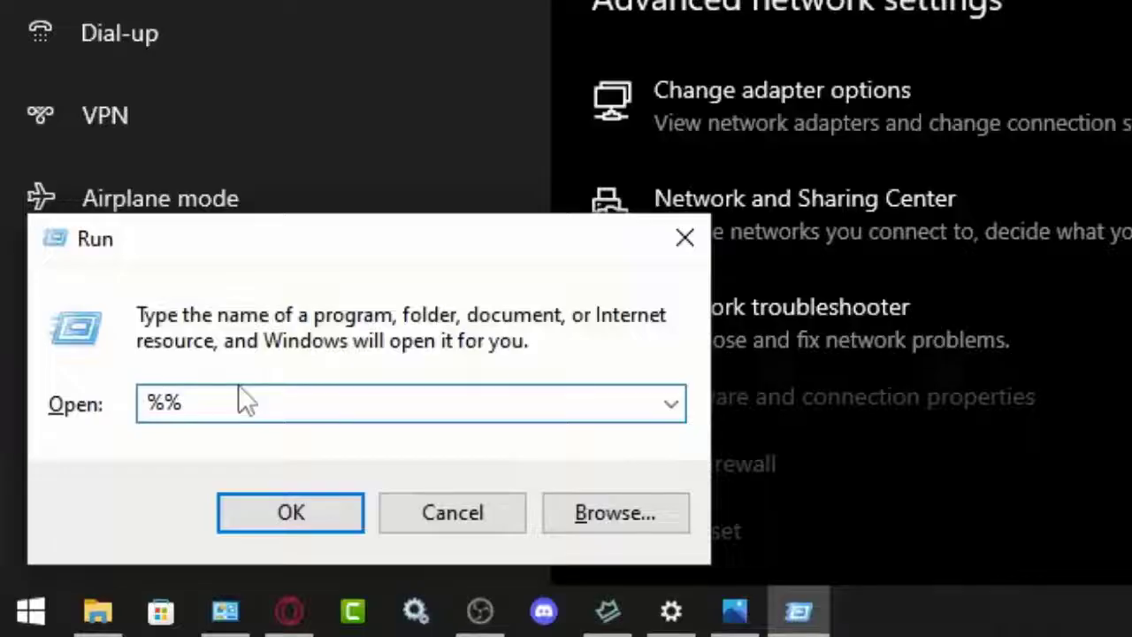
{"action": "type", "text": "temp"}
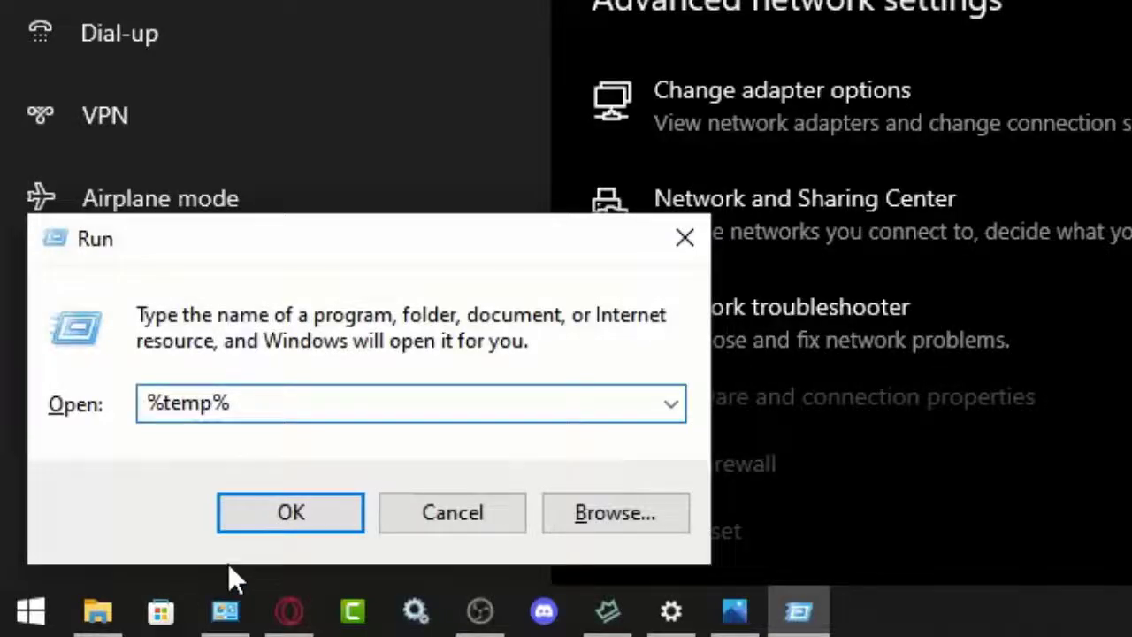
{"action": "left_click", "coordinate": [288, 511]}
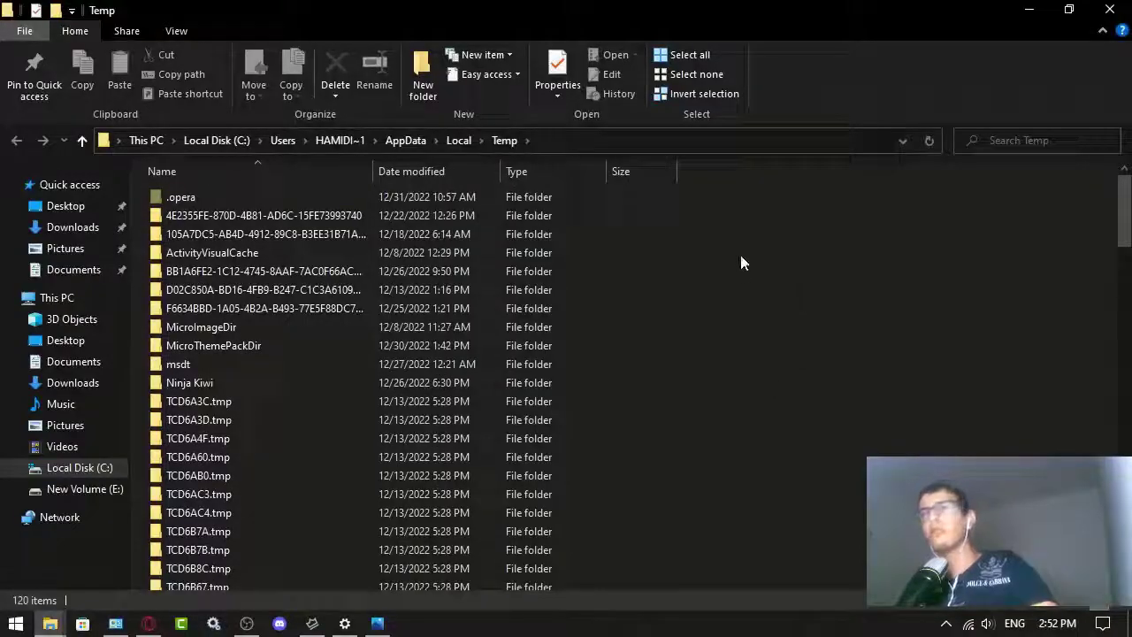
Step: Delete every item in the Temp folder, skipping all files still in use
{"action": "left_click_drag", "start_coordinate": [785, 183], "coordinate": [269, 581]}
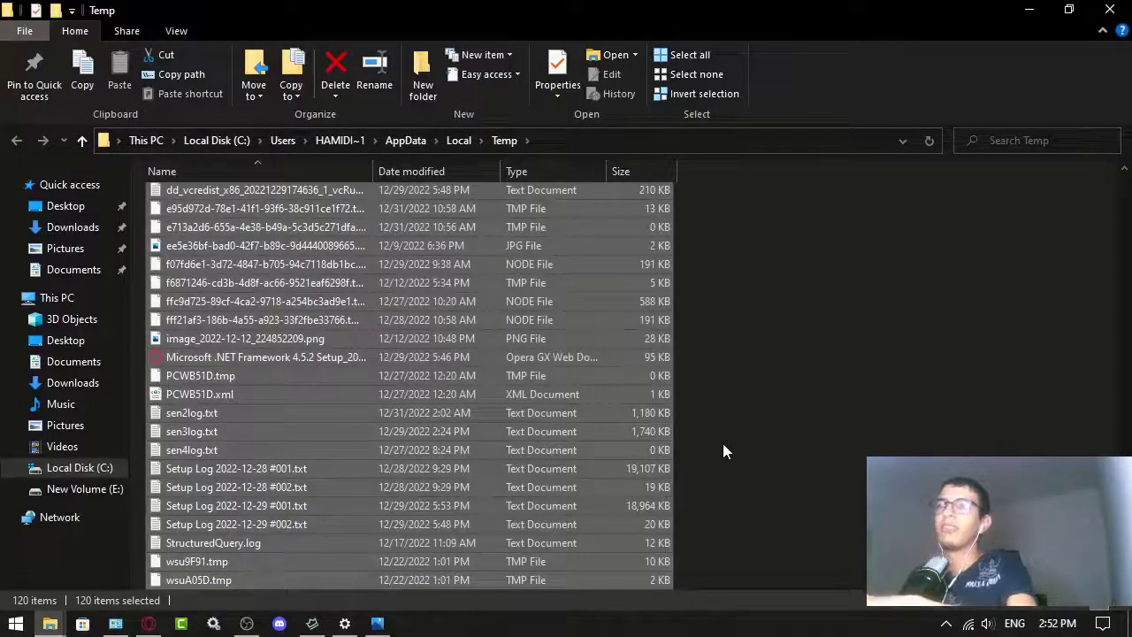
{"action": "key", "text": "Delete"}
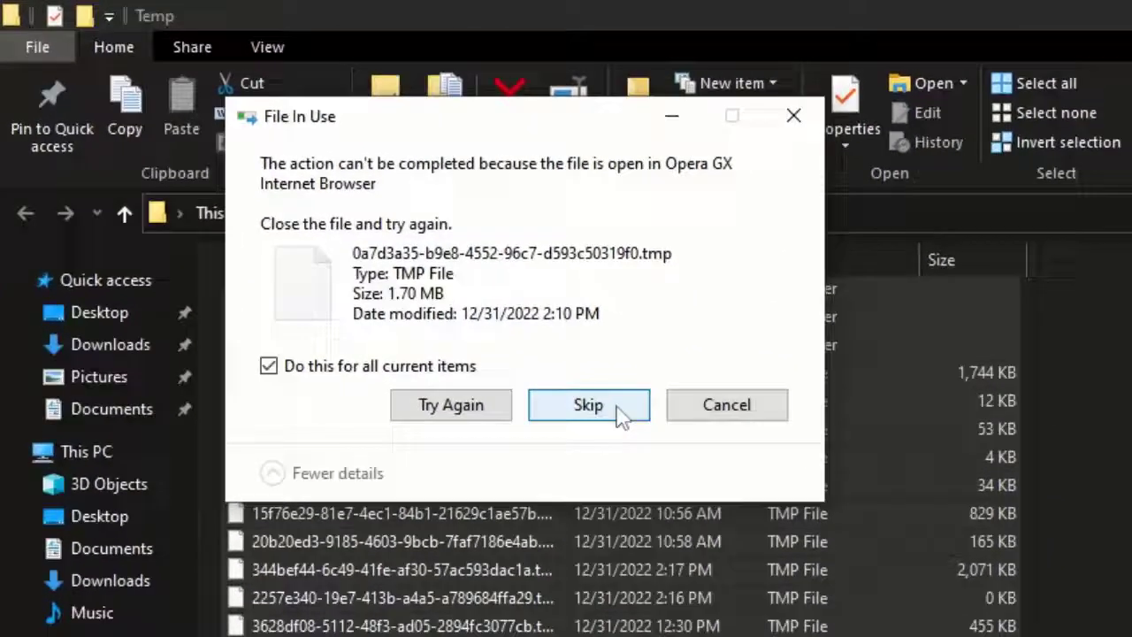
{"action": "left_click", "coordinate": [677, 447]}
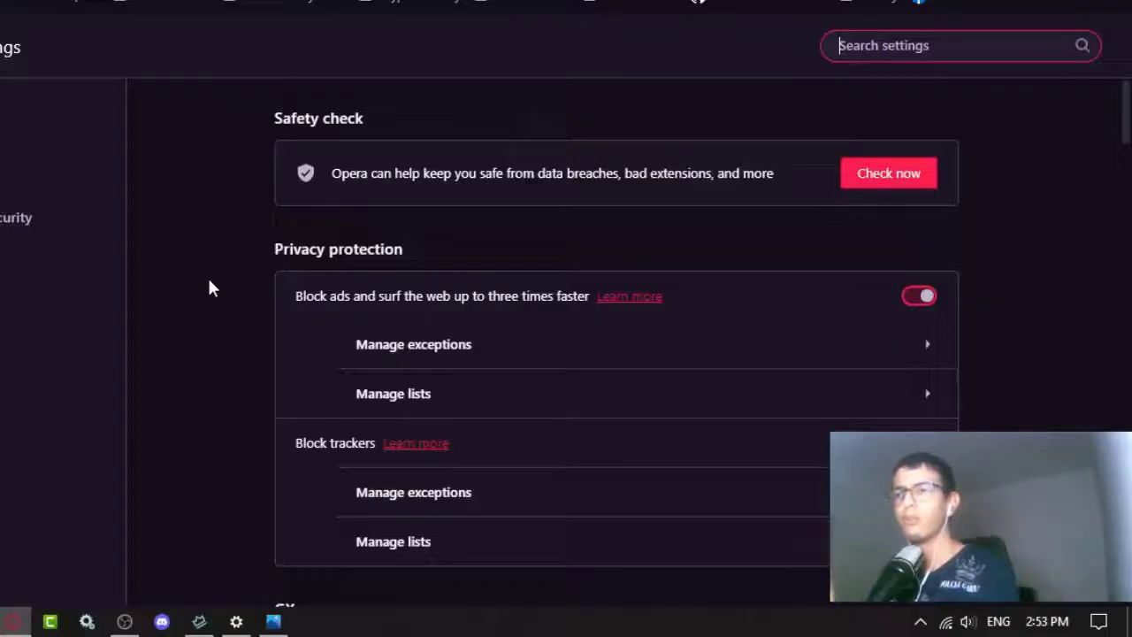
Step: Scroll through Opera GX settings to view the Safety check and Privacy protection sections
{"action": "scroll", "coordinate": [228, 265], "scroll_direction": "down", "scroll_amount": 4}
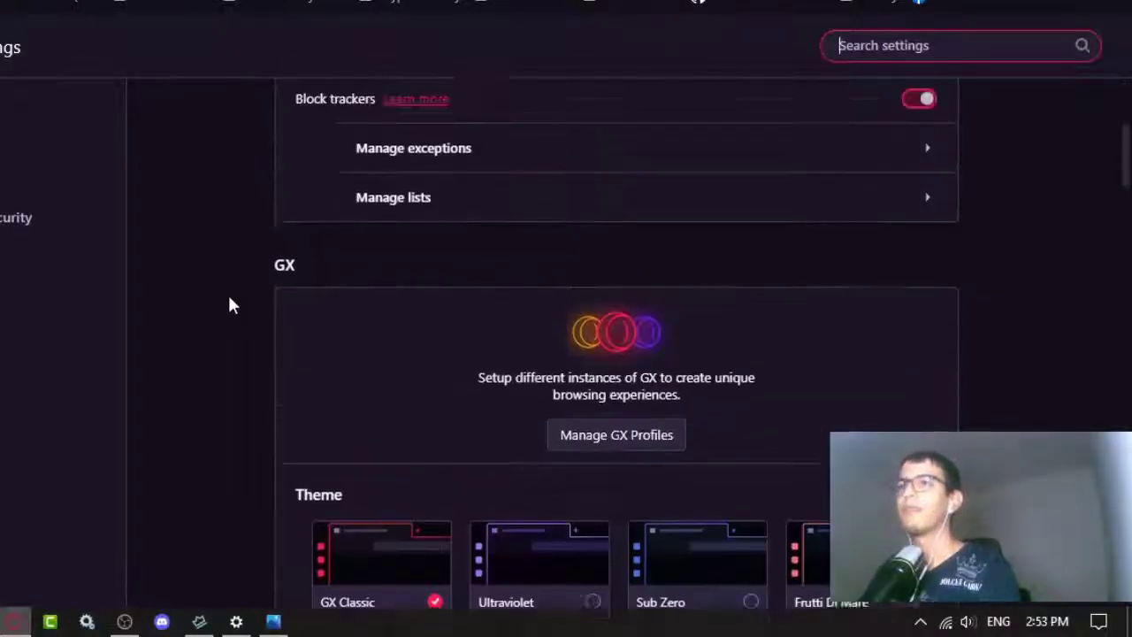
{"action": "scroll", "coordinate": [221, 283], "scroll_direction": "up", "scroll_amount": 3}
{"action": "scroll", "coordinate": [235, 264], "scroll_direction": "up", "scroll_amount": 1}
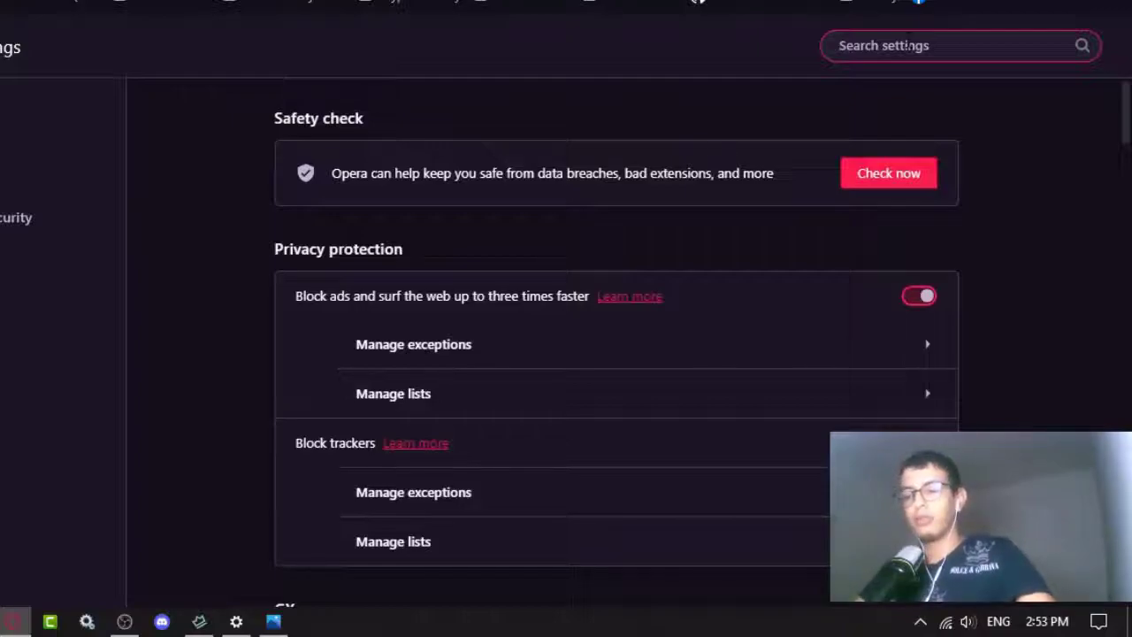
Step: Clear Opera GX's cached images and files for All time, leaving browsing history unchecked
{"action": "type", "text": "clear"}
{"action": "left_click", "coordinate": [372, 168]}
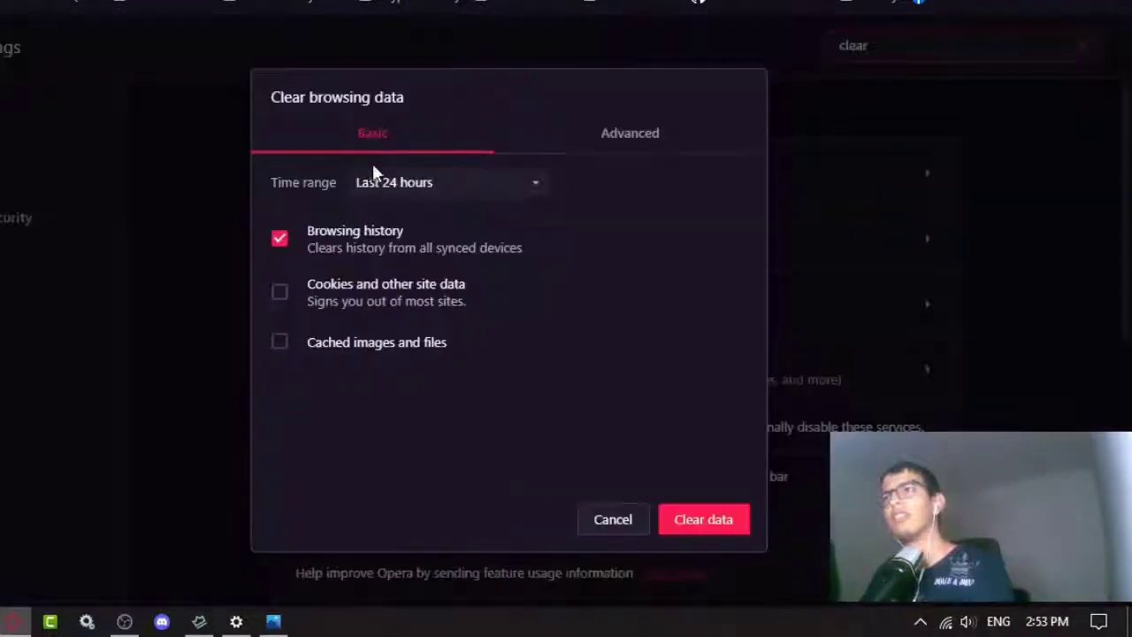
{"action": "left_click", "coordinate": [288, 346]}
{"action": "left_click", "coordinate": [457, 187]}
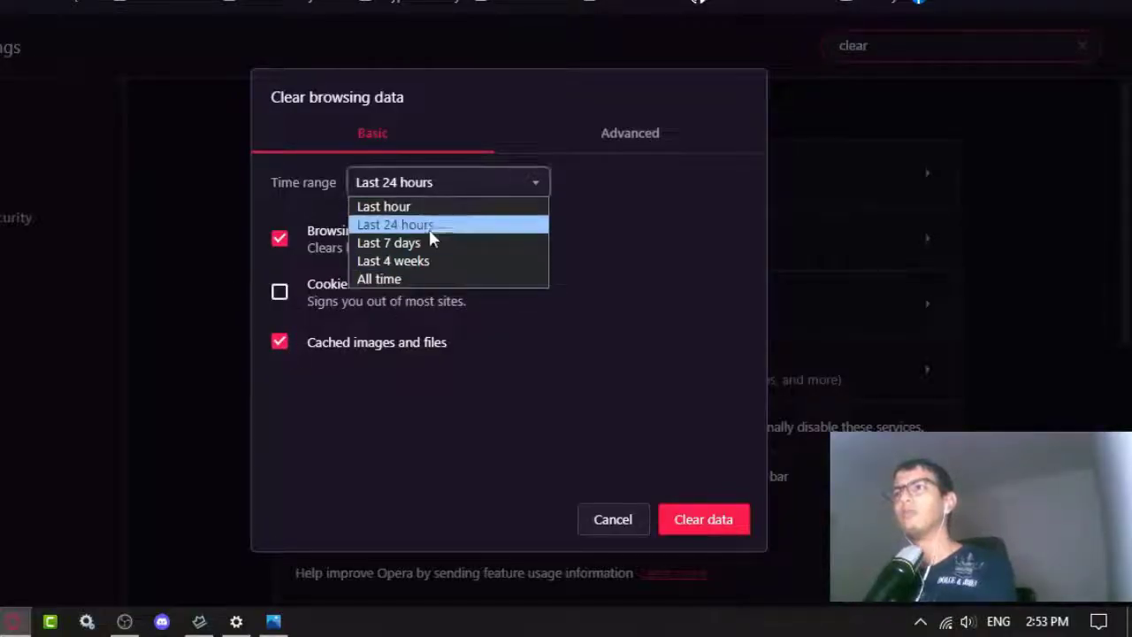
{"action": "left_click", "coordinate": [443, 279]}
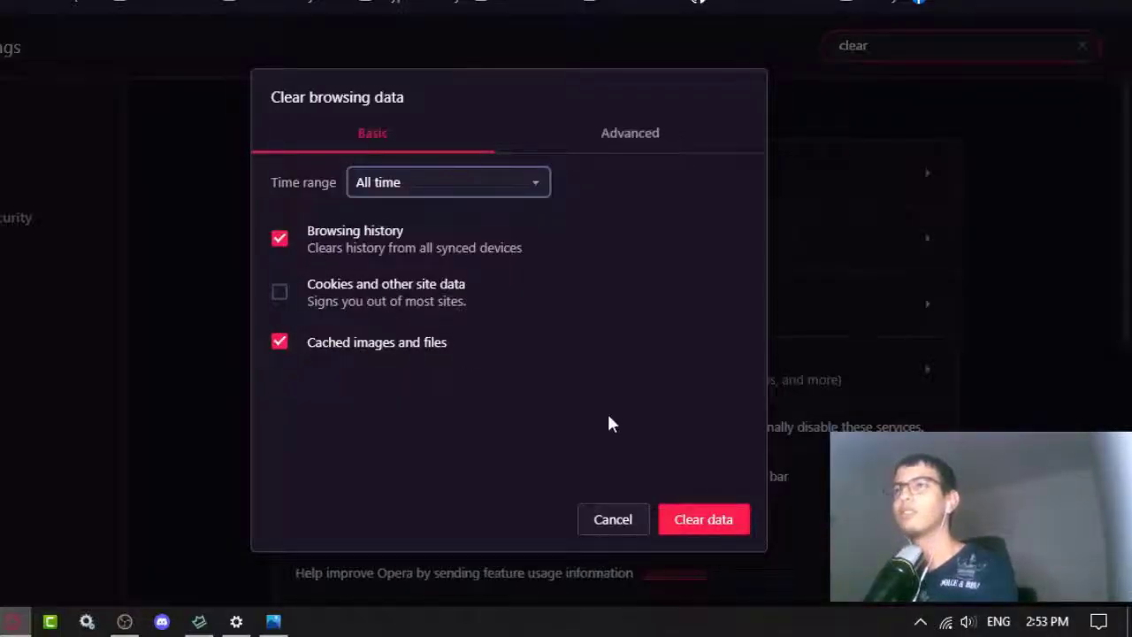
{"action": "left_click", "coordinate": [305, 241]}
{"action": "left_click", "coordinate": [693, 518]}
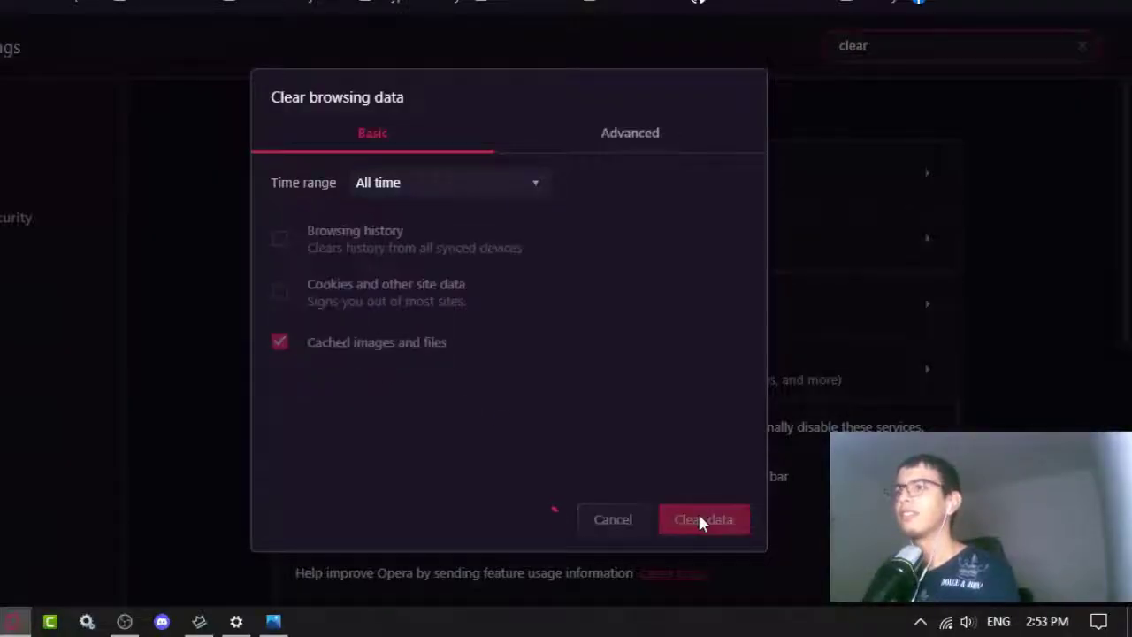